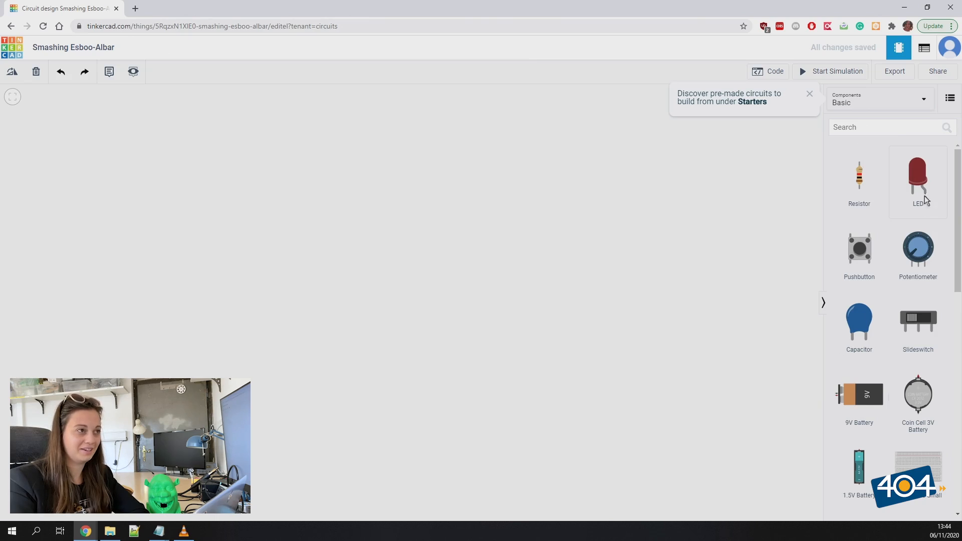
# Add a small breadboard and plug a red LED into row j at columns 15 and 16.
pyautogui.moveTo(900, 188); pyautogui.dragTo(434, 249)
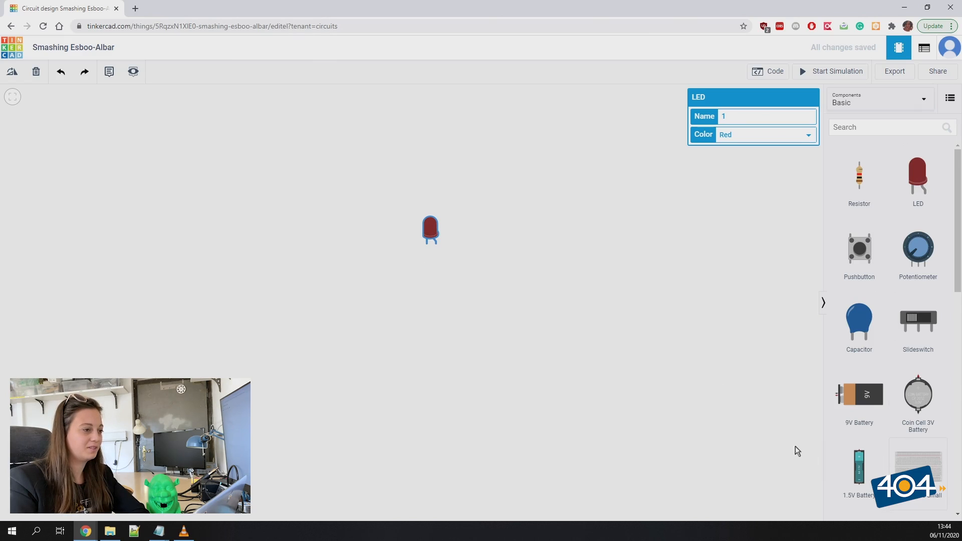
pyautogui.moveTo(542, 366); pyautogui.dragTo(456, 361)
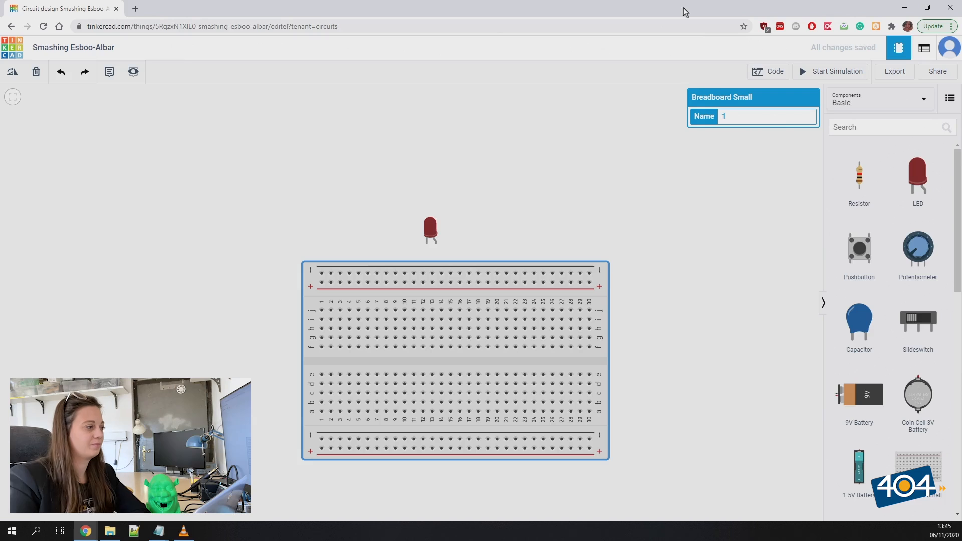
pyautogui.moveTo(429, 231); pyautogui.dragTo(451, 296)
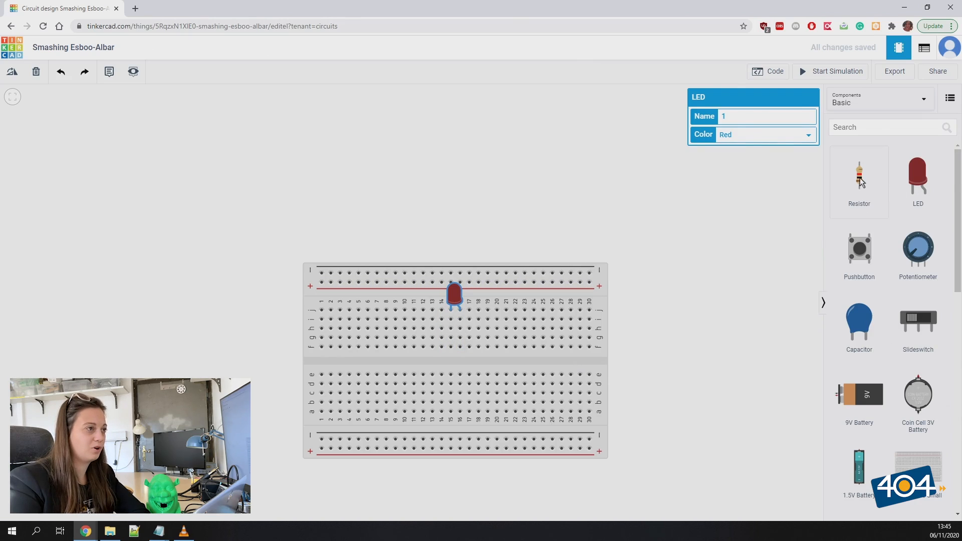
# Add a resistor in column 15 across the breadboard's centre gap, from row g to e, and set its resistance to 100 Ω.
pyautogui.moveTo(862, 184); pyautogui.dragTo(453, 359)
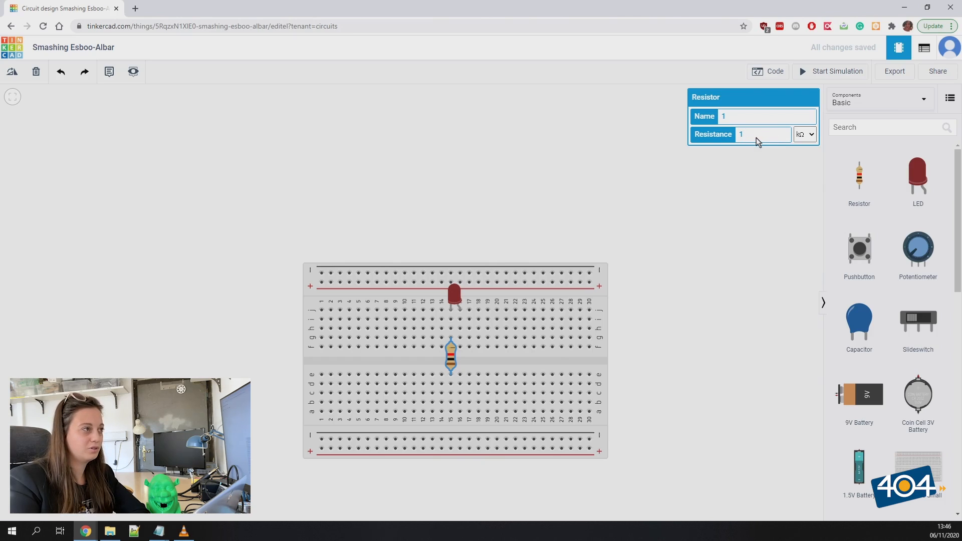
pyautogui.click(772, 140)
pyautogui.write('00')
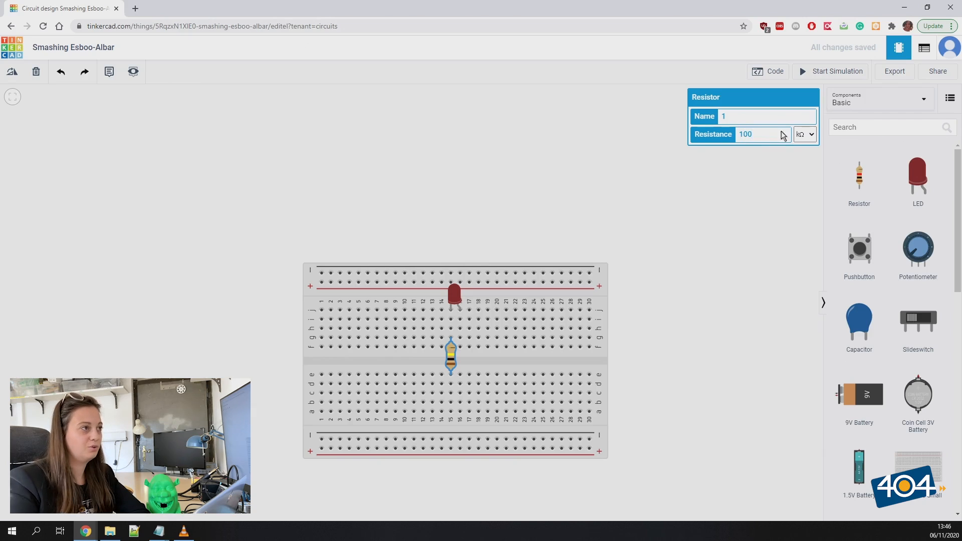
pyautogui.click(811, 136)
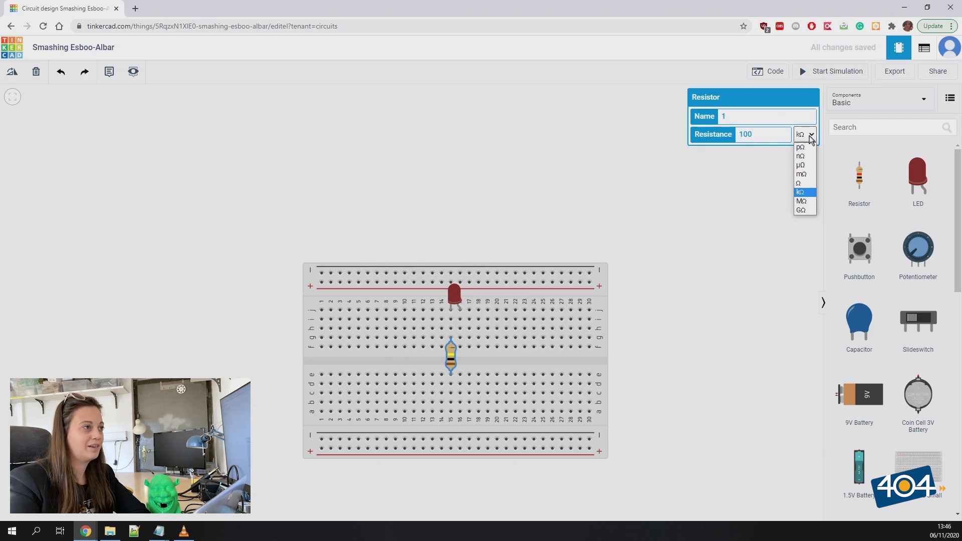
pyautogui.click(802, 184)
# Move the breadboard up and place an Arduino Uno R3 below it.
pyautogui.scroll(3, 482, 362)
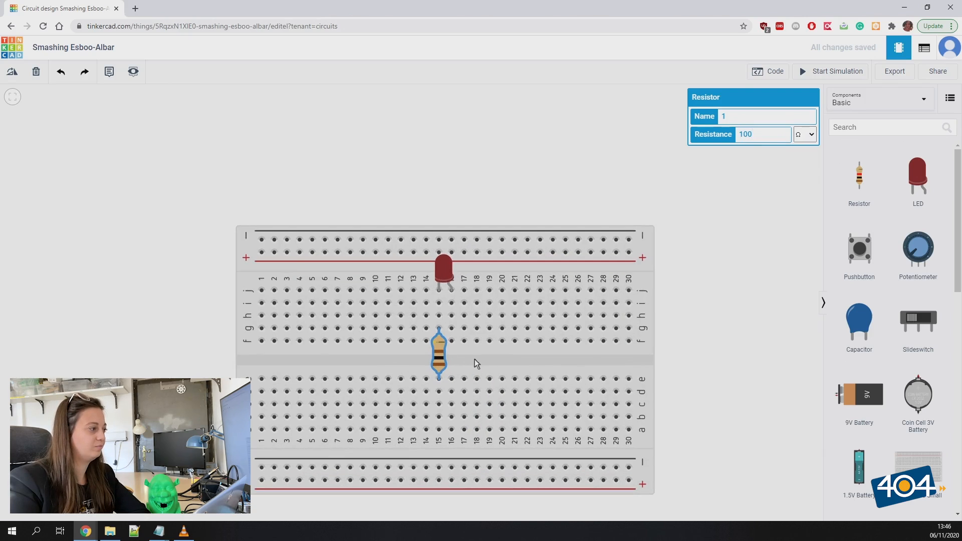
pyautogui.moveTo(556, 352); pyautogui.dragTo(597, 236)
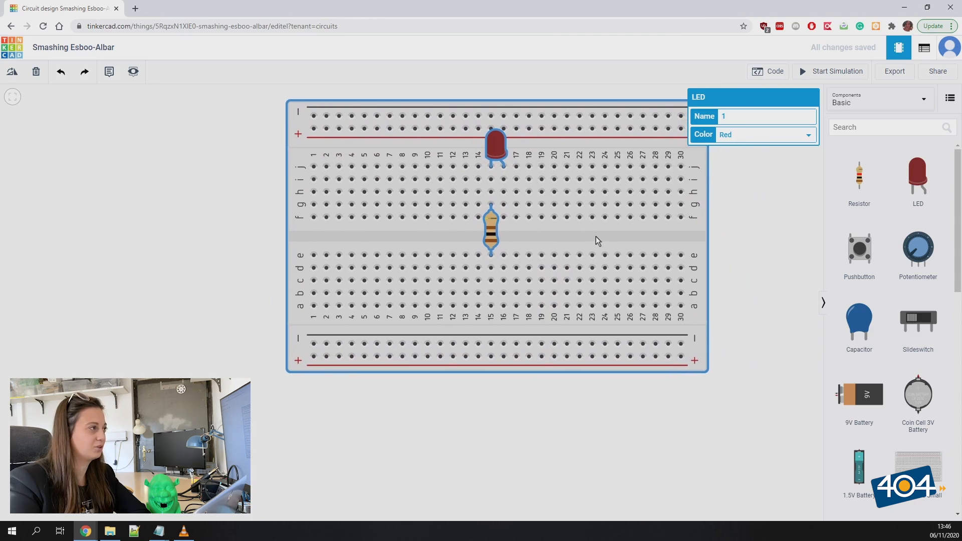
pyautogui.click(759, 261)
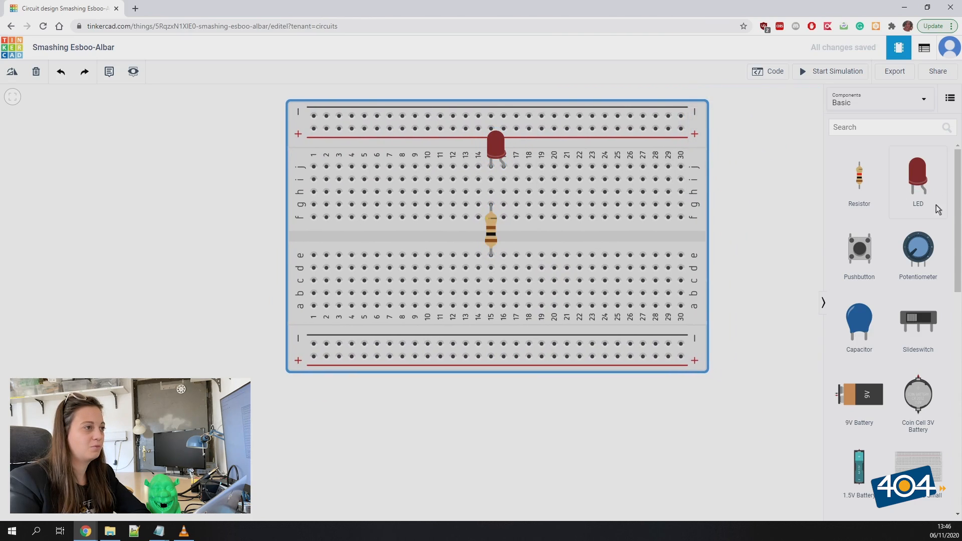
pyautogui.scroll(-2, 921, 233)
pyautogui.scroll(-1, 922, 230)
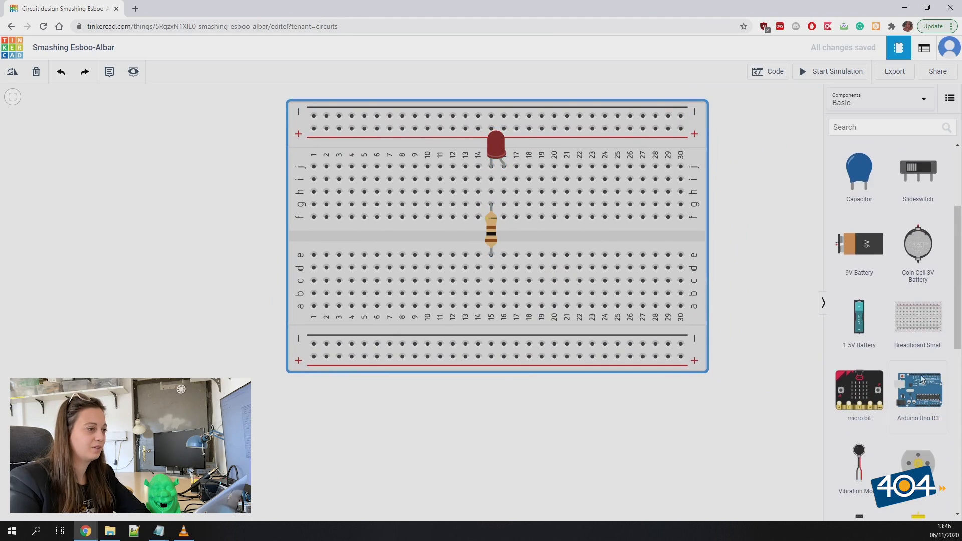
pyautogui.scroll(-4, 924, 346)
pyautogui.scroll(2, 891, 287)
pyautogui.scroll(-1, 620, 400)
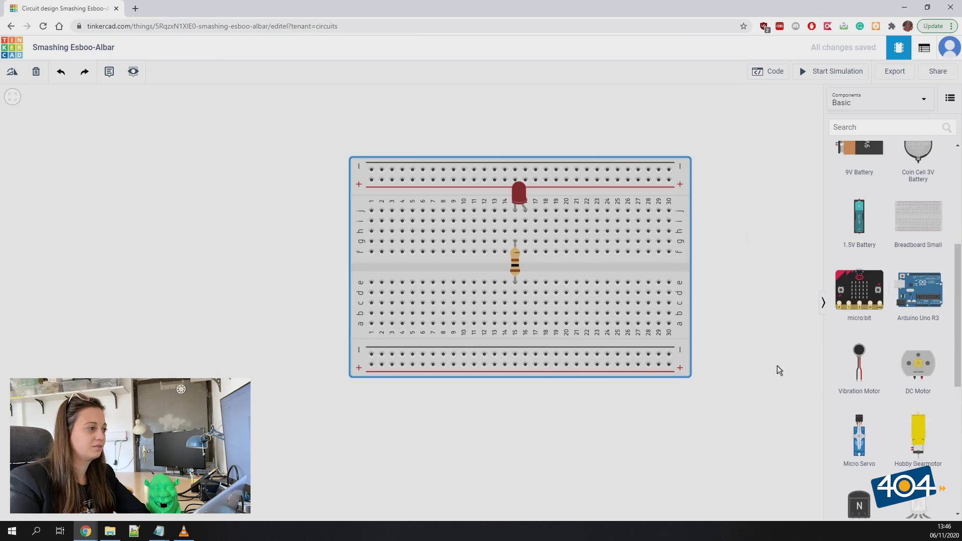
pyautogui.moveTo(745, 369); pyautogui.dragTo(732, 256)
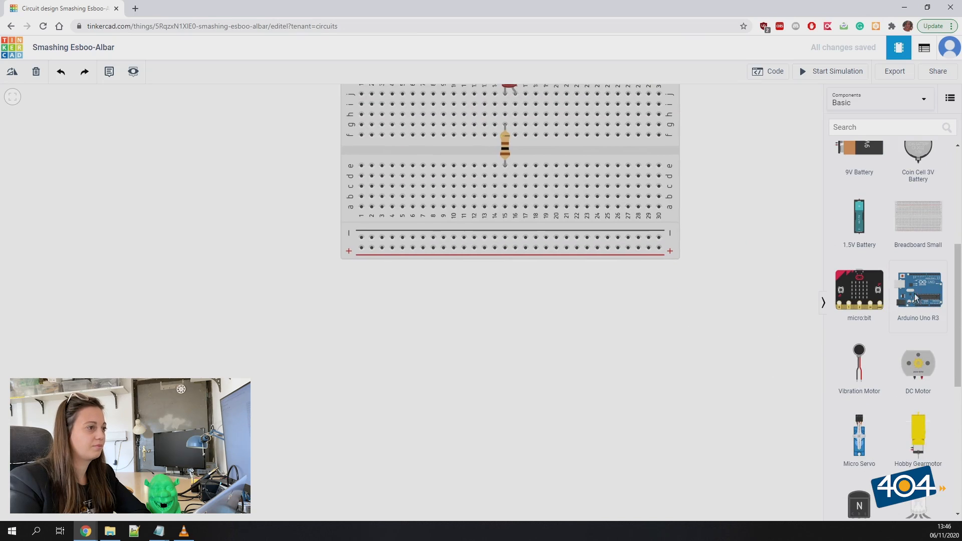
pyautogui.moveTo(525, 338); pyautogui.dragTo(532, 384)
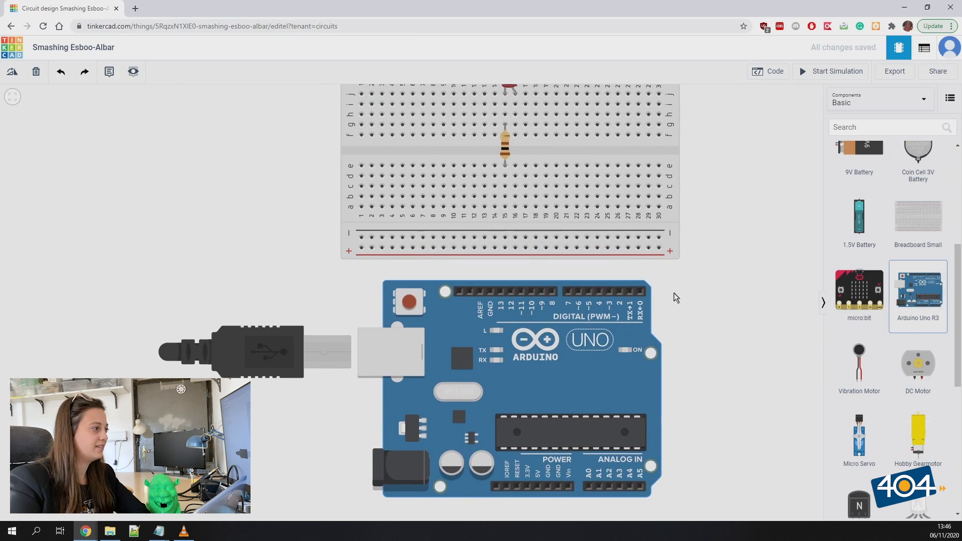
# Wire breadboard hole h16 to Arduino digital pin 9 and hole b15 to the GND pin beside pin 13.
pyautogui.scroll(1, 676, 290)
pyautogui.scroll(-2, 707, 254)
pyautogui.moveTo(723, 221); pyautogui.dragTo(707, 251)
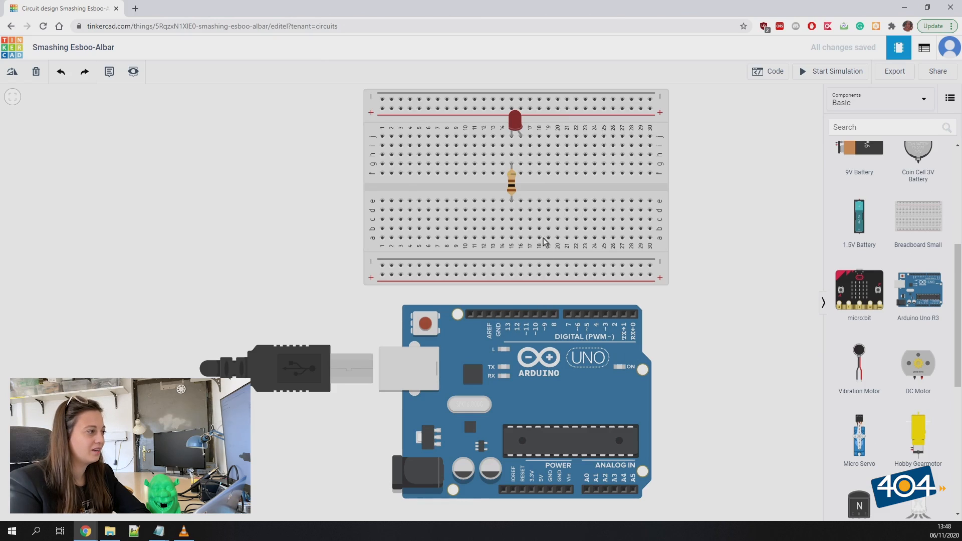
pyautogui.click(521, 155)
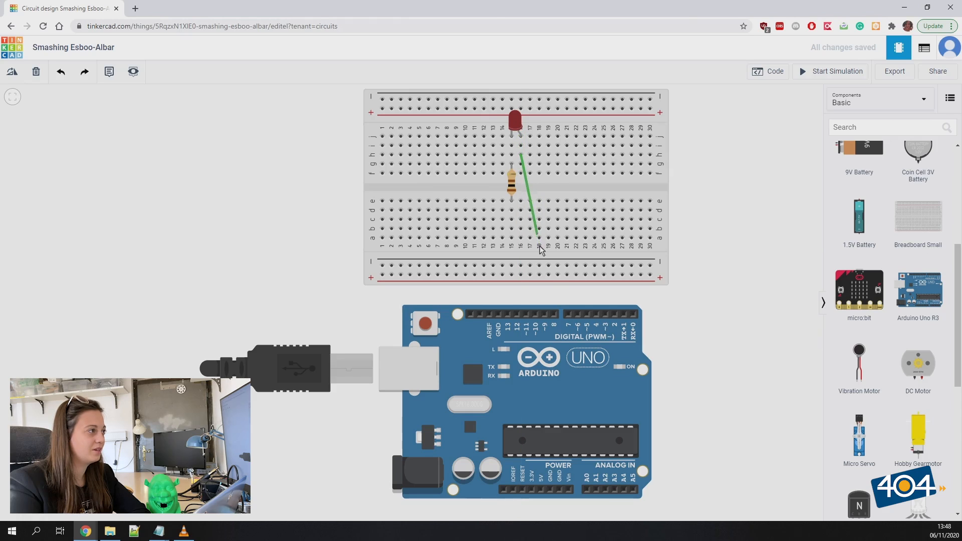
pyautogui.click(545, 316)
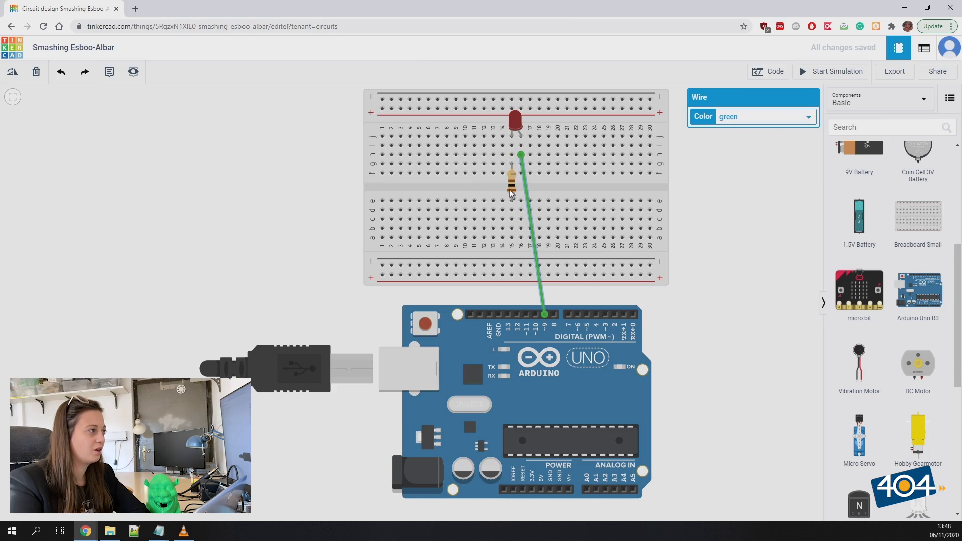
pyautogui.click(512, 229)
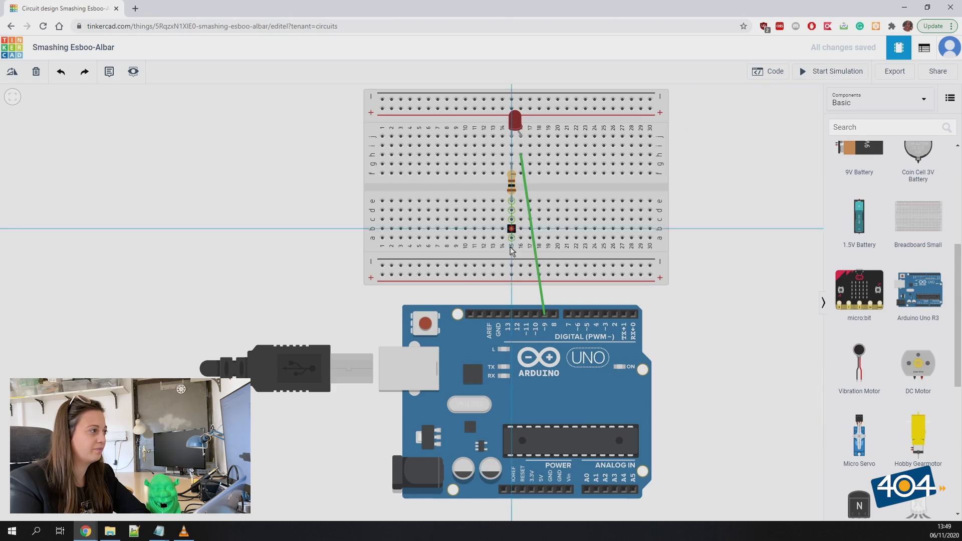
pyautogui.click(498, 315)
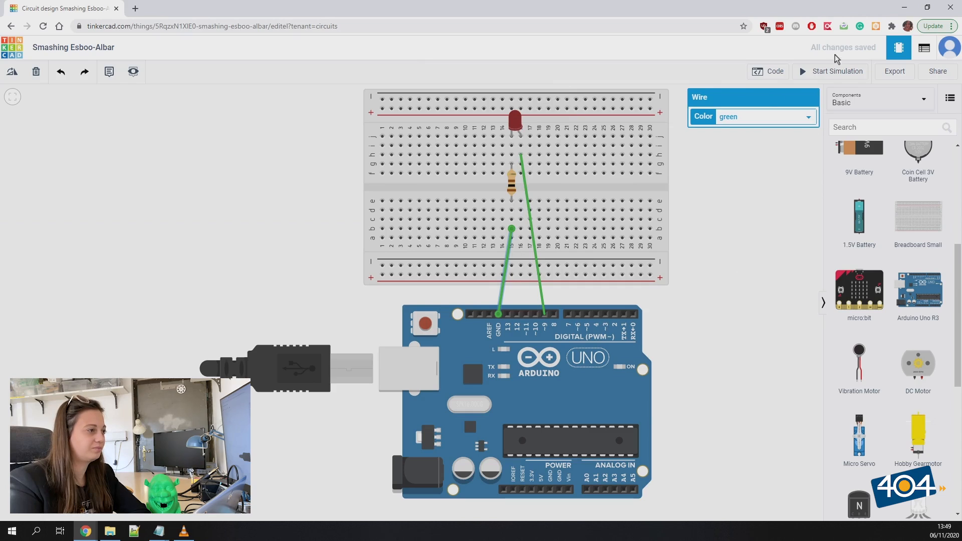
# Replace the default blink blocks in the code with an output block that sets pin 9 to HIGH.
pyautogui.click(772, 72)
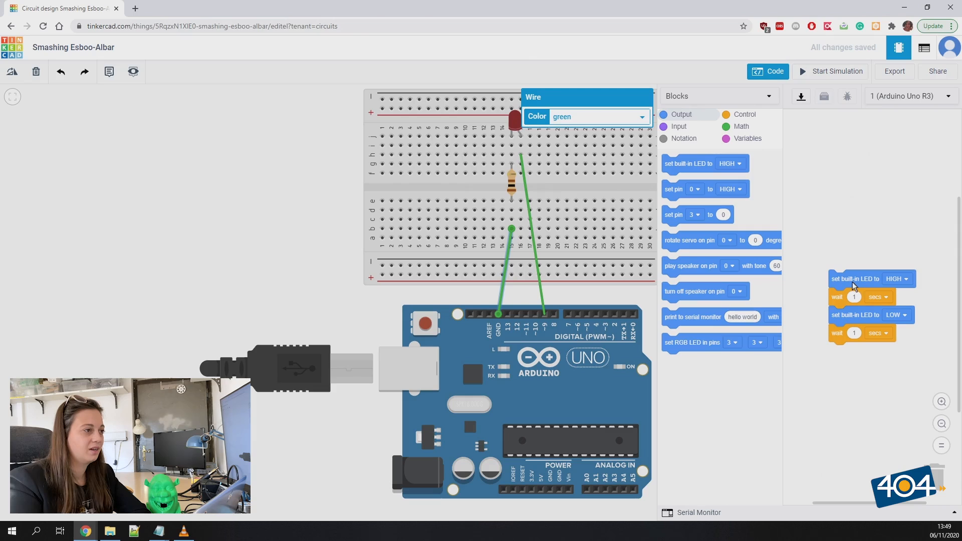
pyautogui.moveTo(853, 285); pyautogui.dragTo(709, 296)
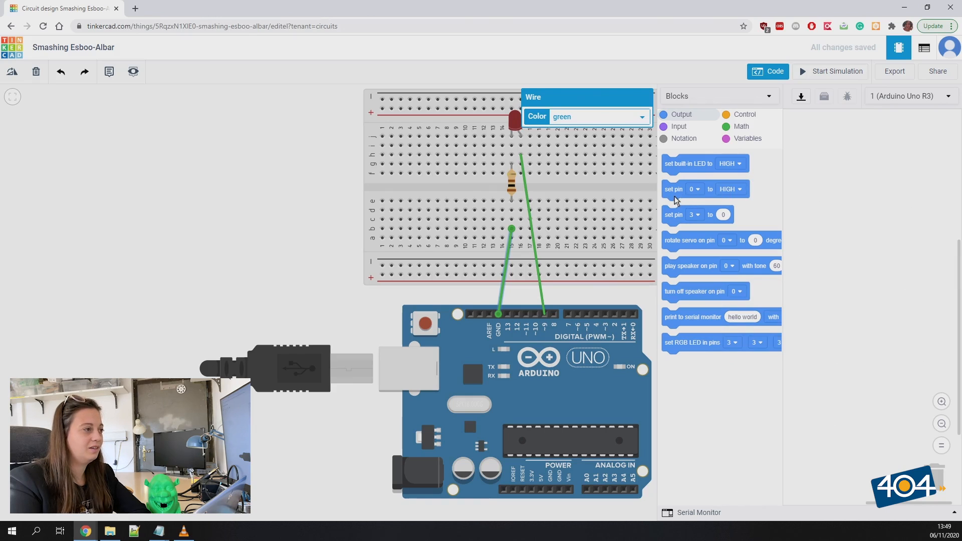
pyautogui.moveTo(675, 196); pyautogui.dragTo(822, 167)
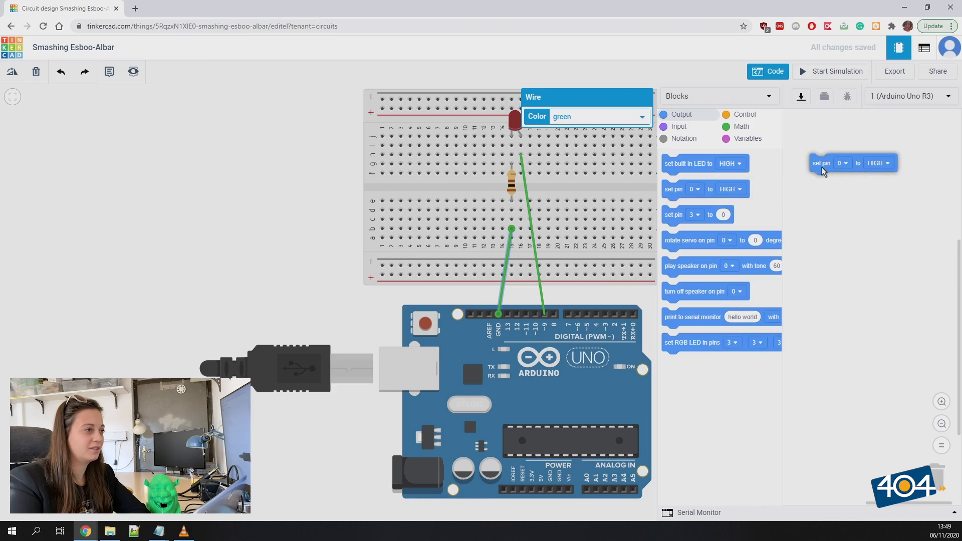
pyautogui.click(844, 163)
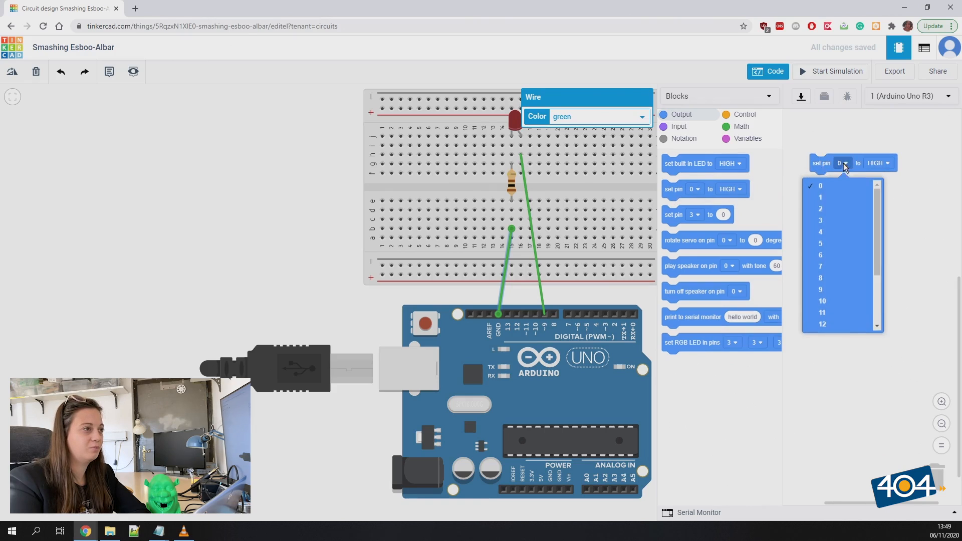
pyautogui.click(844, 287)
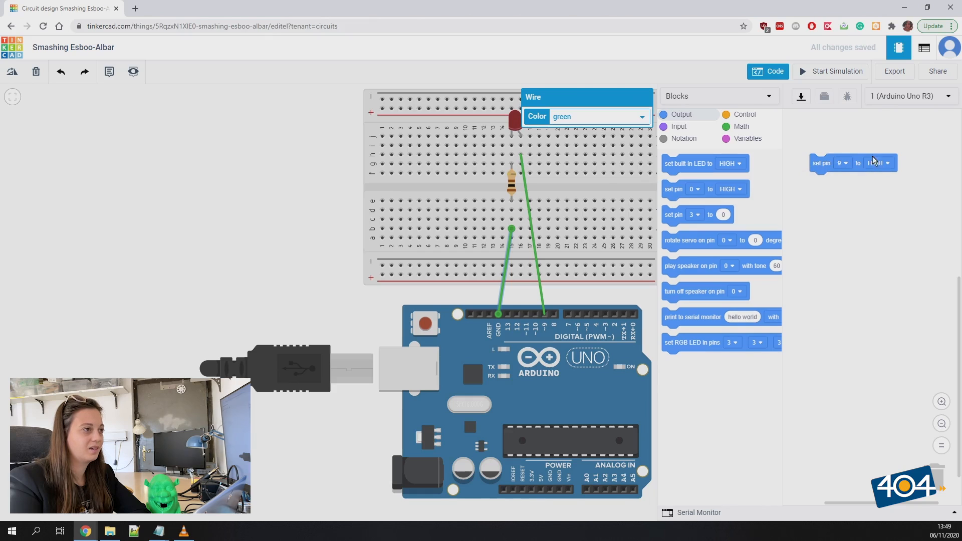
pyautogui.click(885, 165)
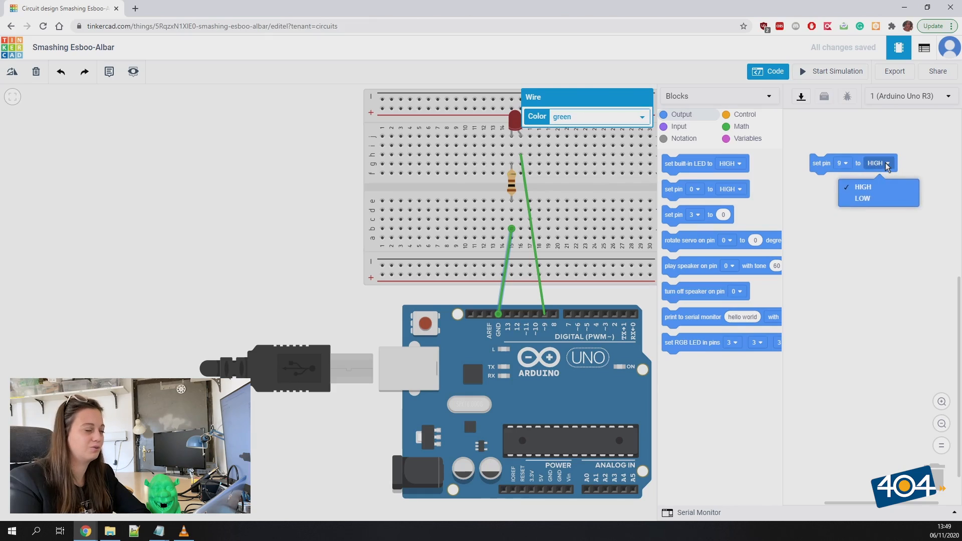
pyautogui.click(898, 146)
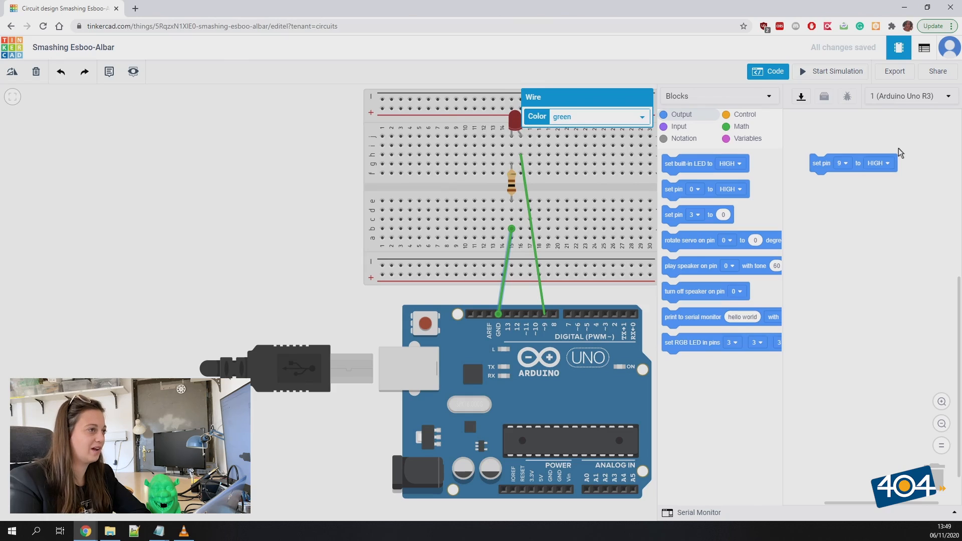
# Run the simulation to check the LED with pin 9 set to HIGH, and stop it.
pyautogui.click(836, 75)
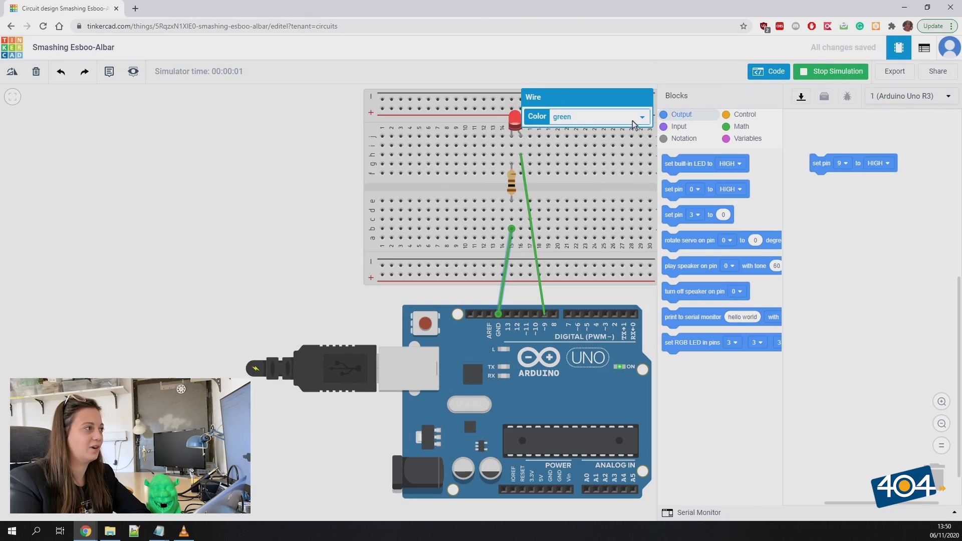
pyautogui.moveTo(331, 236); pyautogui.dragTo(272, 266)
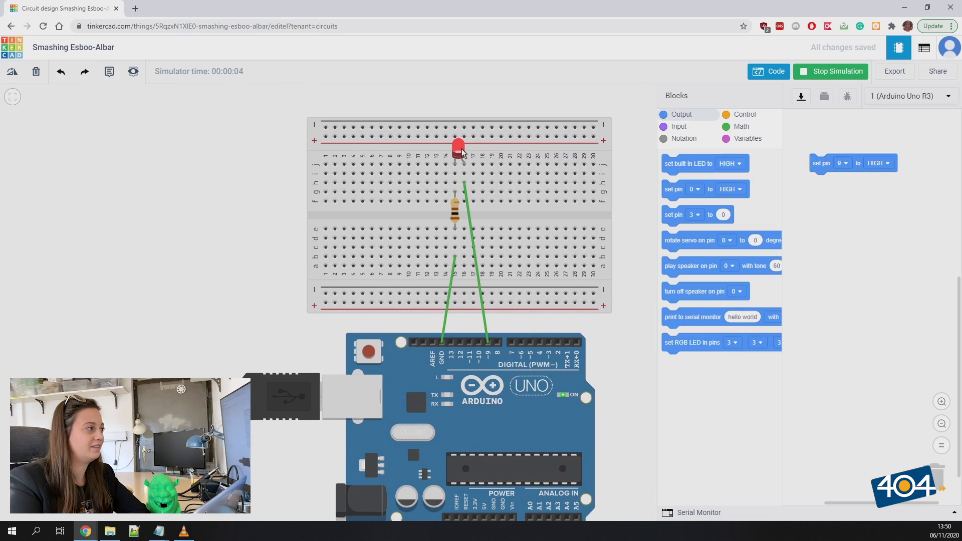
pyautogui.click(851, 73)
# Change the pin 9 block's output to LOW, and run and stop the simulation to test it.
pyautogui.click(879, 162)
pyautogui.click(879, 199)
pyautogui.click(844, 74)
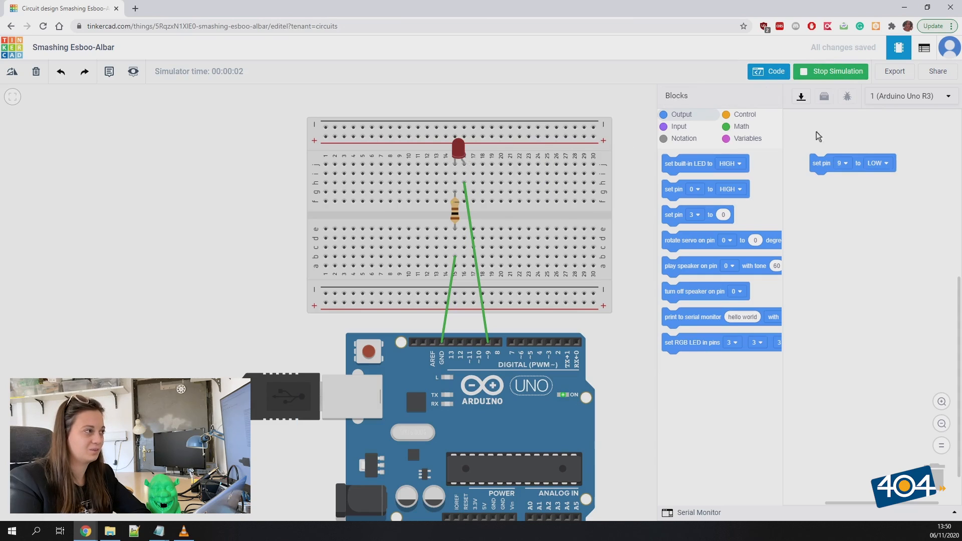
pyautogui.click(830, 74)
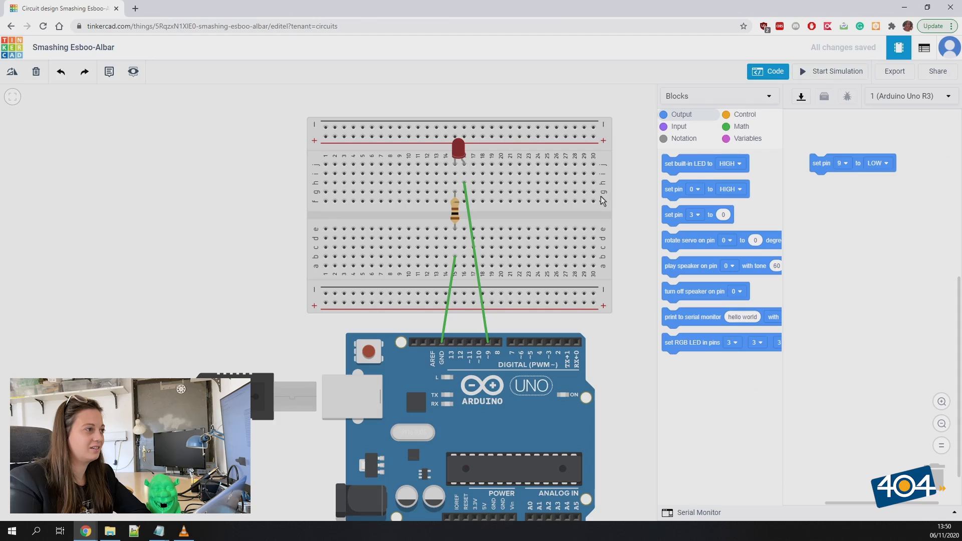
# Add a block setting pin 9 to HIGH above the LOW block, and test the code with a simulation run.
pyautogui.moveTo(675, 197); pyautogui.dragTo(822, 151)
pyautogui.click(847, 146)
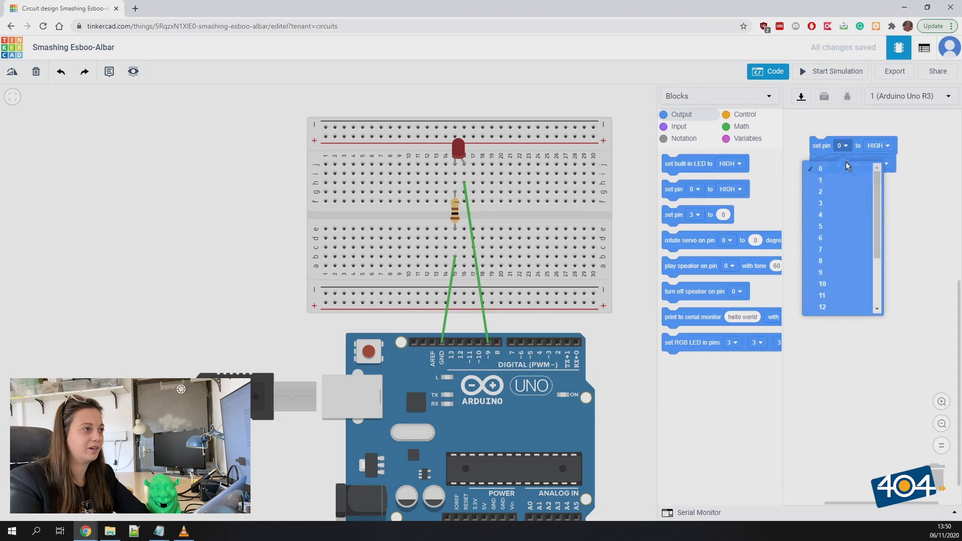
pyautogui.click(822, 272)
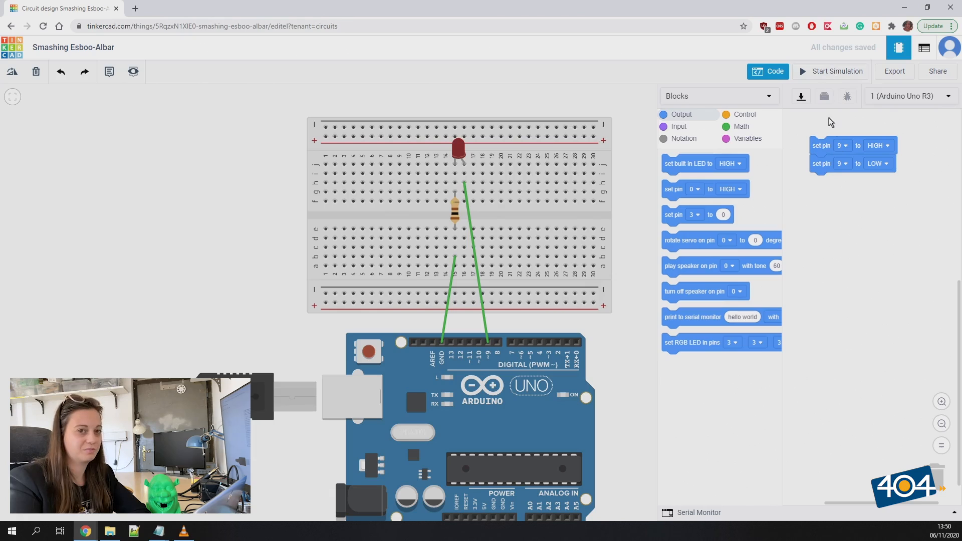
pyautogui.click(823, 76)
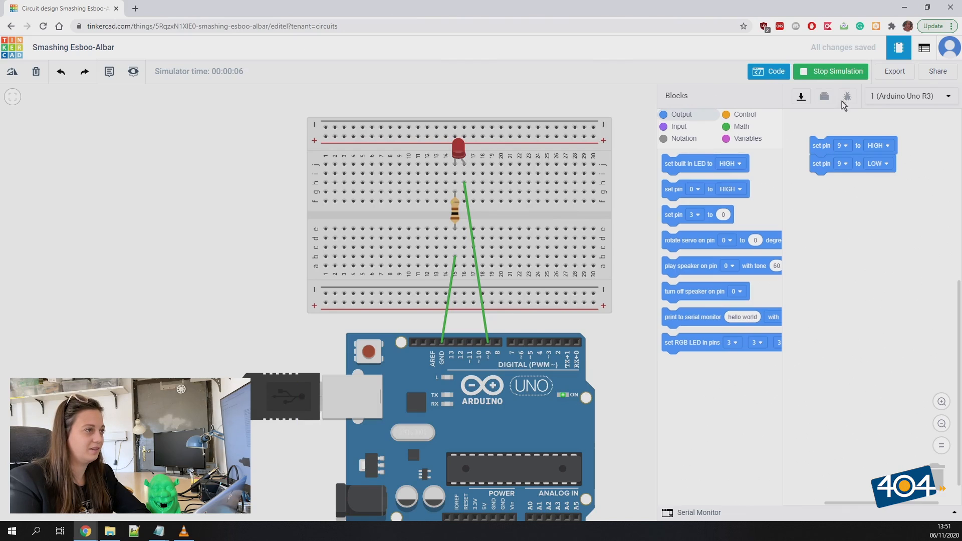
pyautogui.click(834, 74)
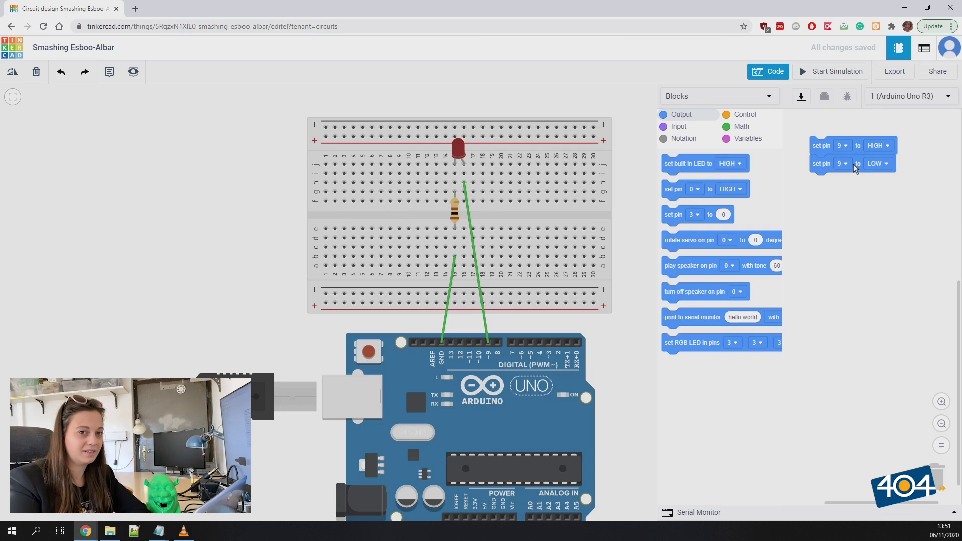
# Insert a control block that waits 1 second between the HIGH and LOW blocks for pin 9.
pyautogui.click(745, 115)
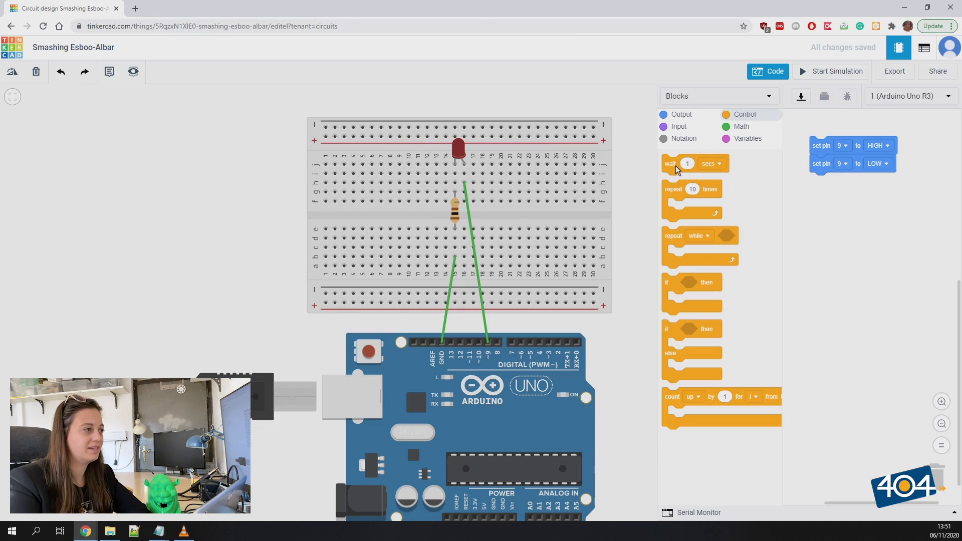
pyautogui.moveTo(674, 170); pyautogui.dragTo(809, 170)
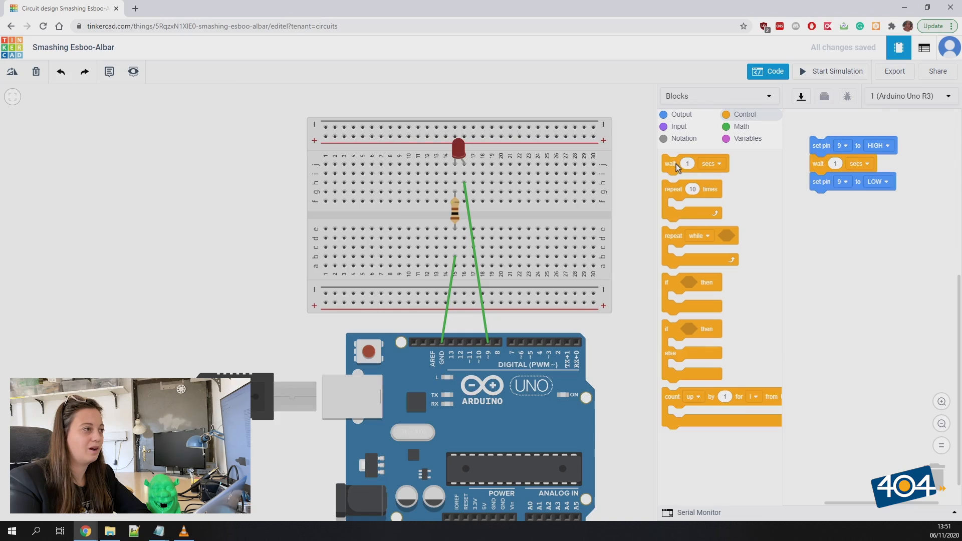
# Add a second 1-second wait block below the pin 9 LOW block, and test the blink code with a simulation run.
pyautogui.moveTo(708, 172); pyautogui.dragTo(823, 199)
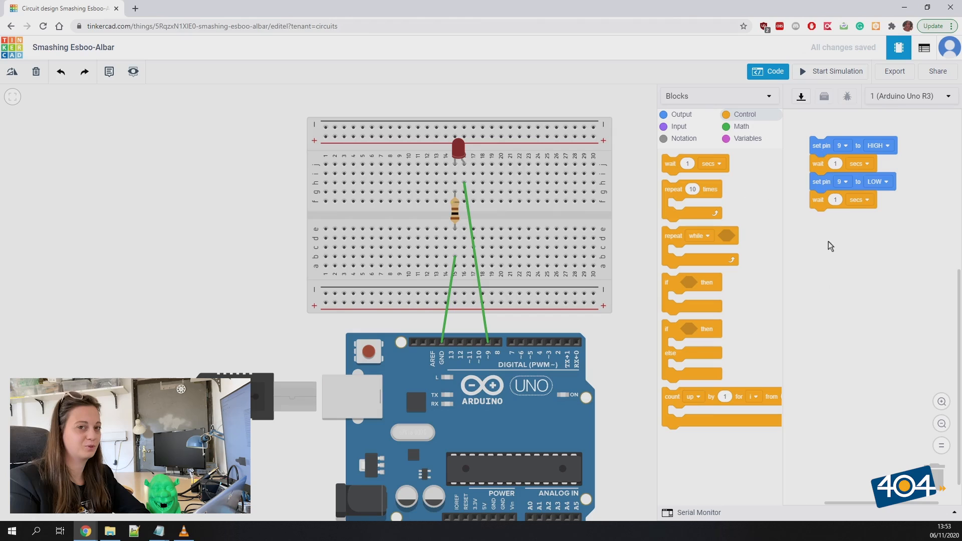
pyautogui.click(814, 73)
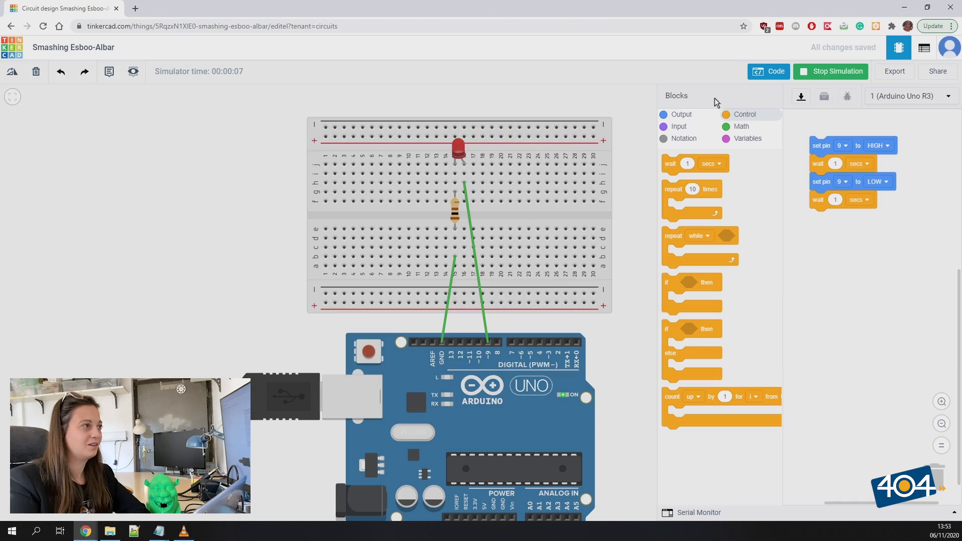
pyautogui.click(831, 72)
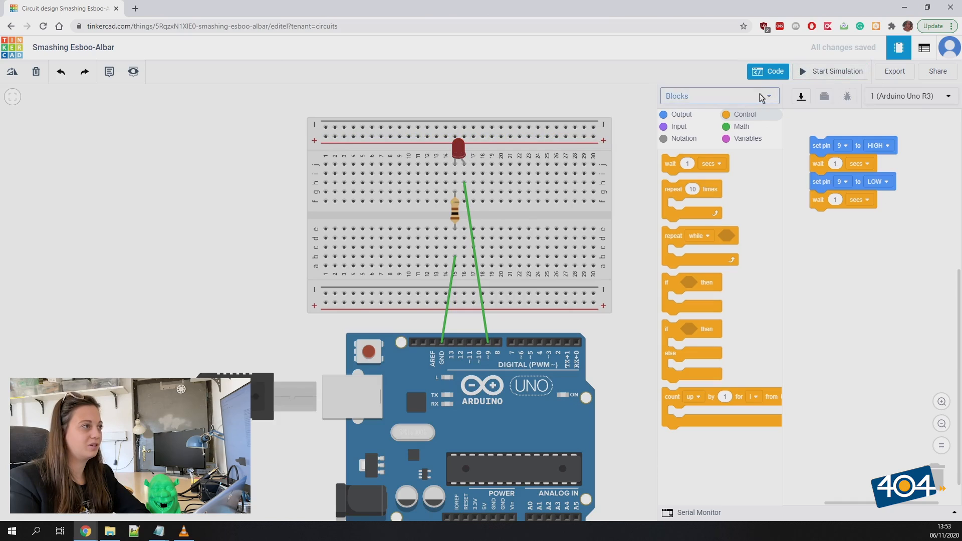
# Switch the code editor to Blocks + Text to show the generated Arduino code beside the blocks.
pyautogui.click(694, 95)
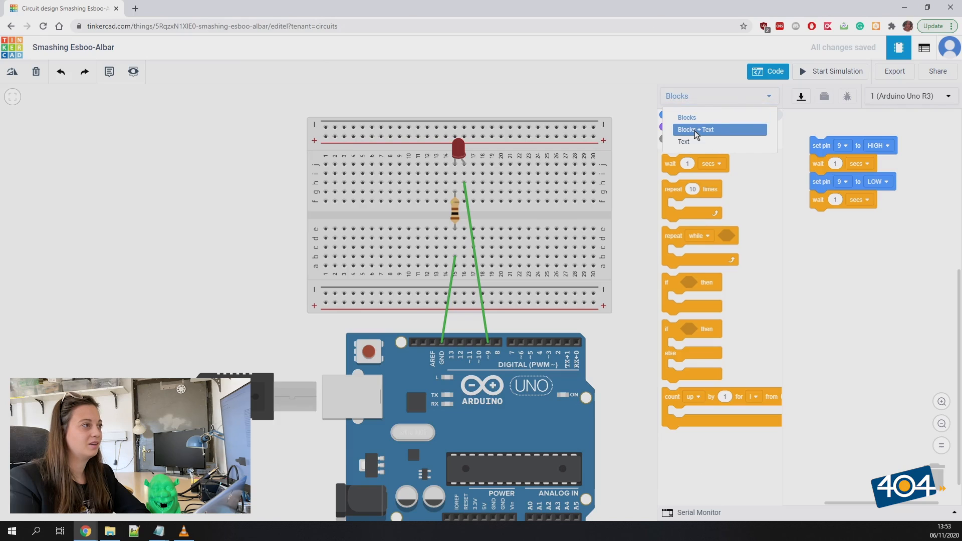
pyautogui.click(694, 130)
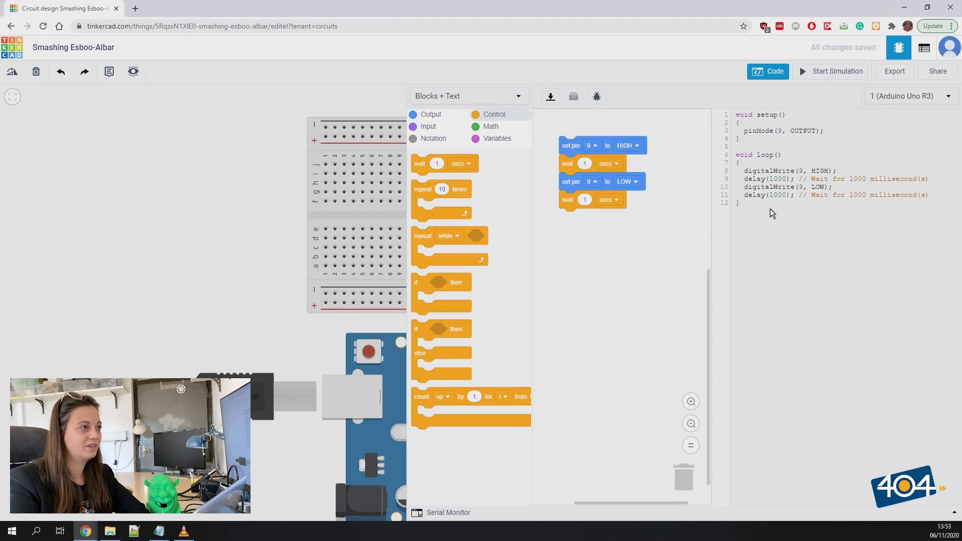
pyautogui.moveTo(760, 203)
pyautogui.mouseDown()
pyautogui.moveTo(740, 153)
pyautogui.moveTo(756, 196)
pyautogui.mouseUp()
pyautogui.click(758, 195)
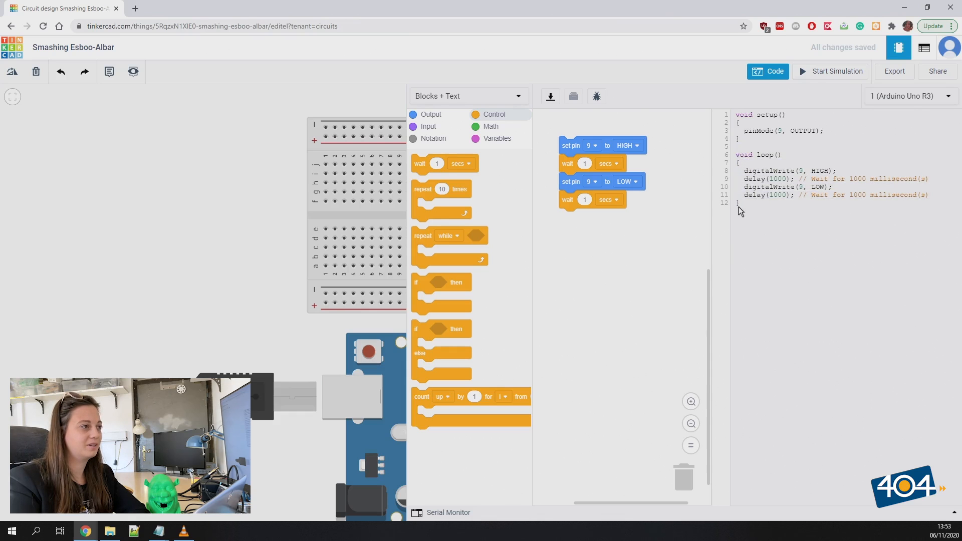